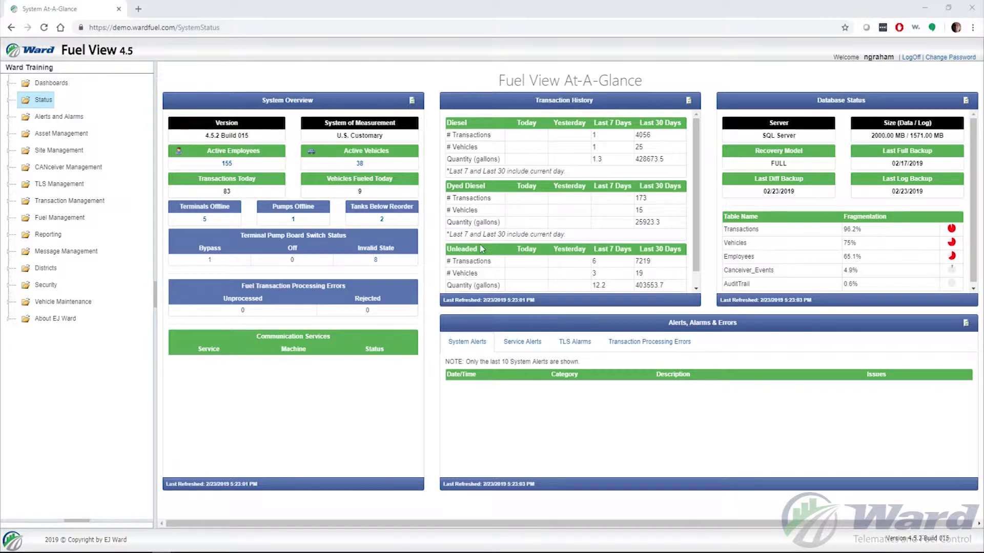
Open the Users list under Security and start a new user record
{"action": "left_click", "coordinate": [43, 288]}
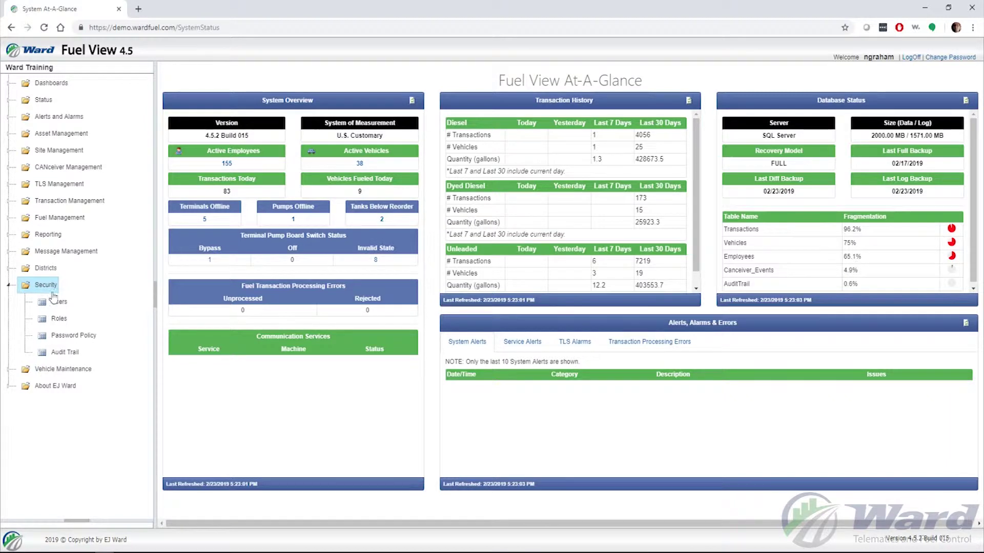
{"action": "left_click", "coordinate": [56, 303]}
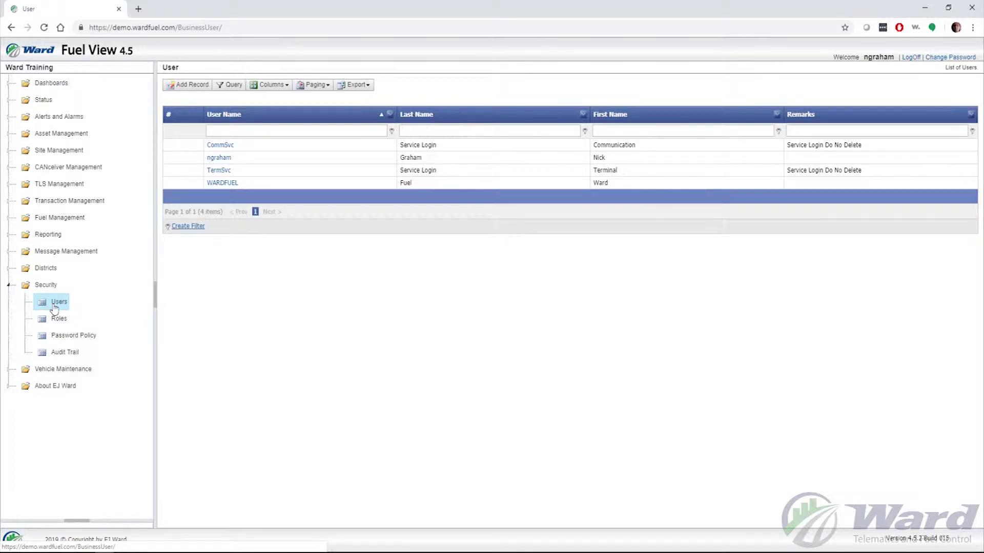
{"action": "left_click", "coordinate": [189, 90]}
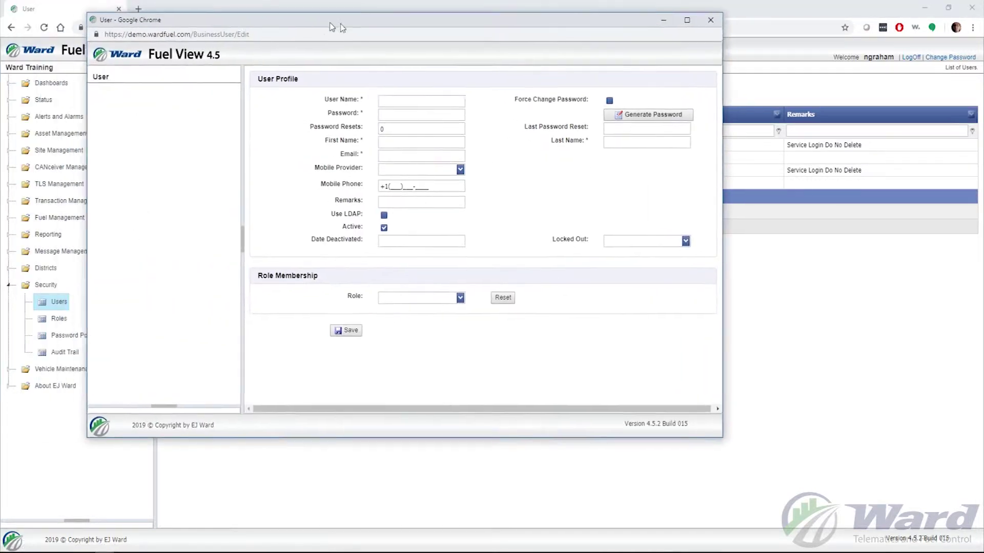
Enter the user name TestUser1 in the new User Profile form
{"action": "left_click_drag", "start_coordinate": [324, 26], "coordinate": [433, 34]}
{"action": "left_click", "coordinate": [502, 108]}
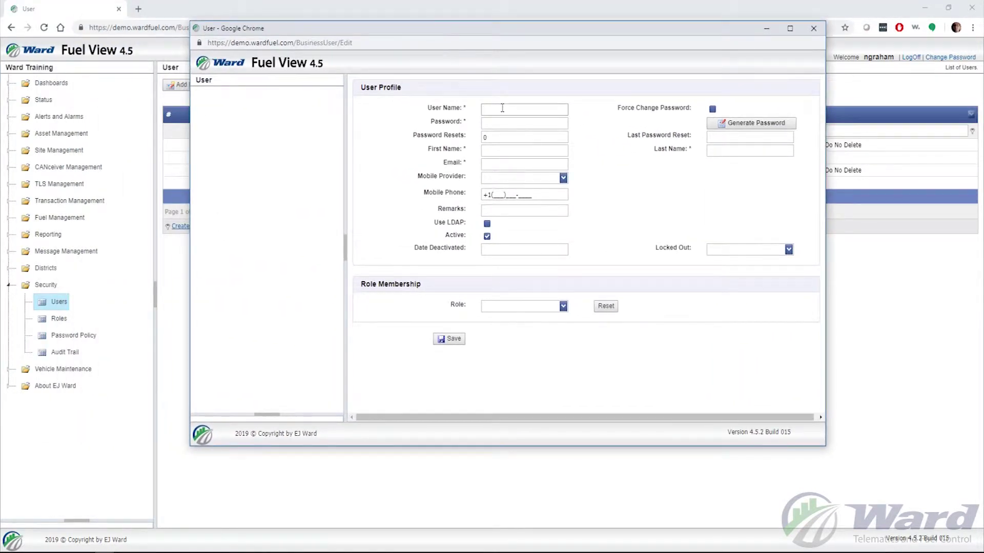
{"action": "type", "text": "TE"}
{"action": "key", "text": "BackSpace"}
{"action": "type", "text": "estUser1"}
{"action": "left_click", "coordinate": [544, 123]}
Fill in first name Test, last name User, and the user's e-mail address
{"action": "left_click", "coordinate": [513, 148]}
{"action": "type", "text": "Test"}
{"action": "key", "text": "Tab"}
{"action": "type", "text": "User"}
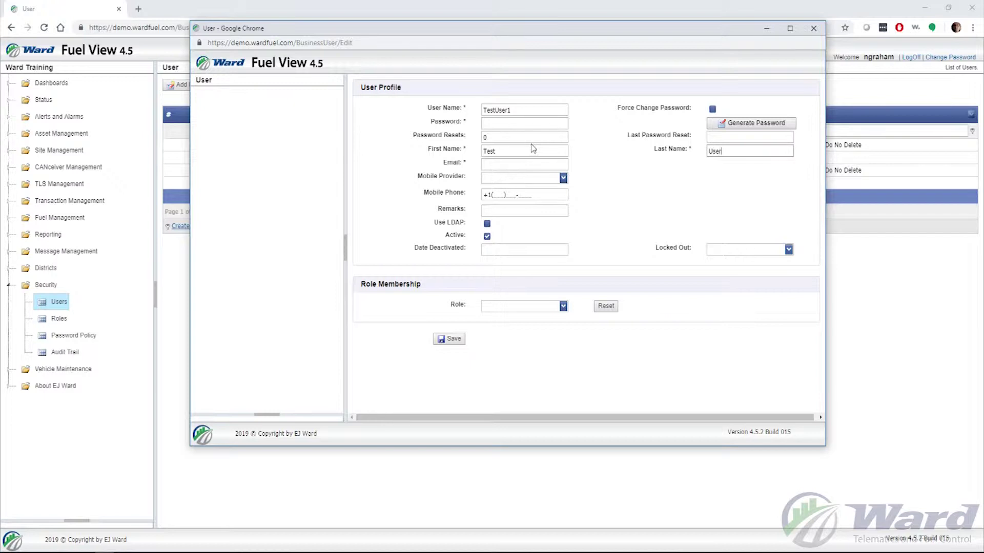
{"action": "left_click", "coordinate": [514, 163]}
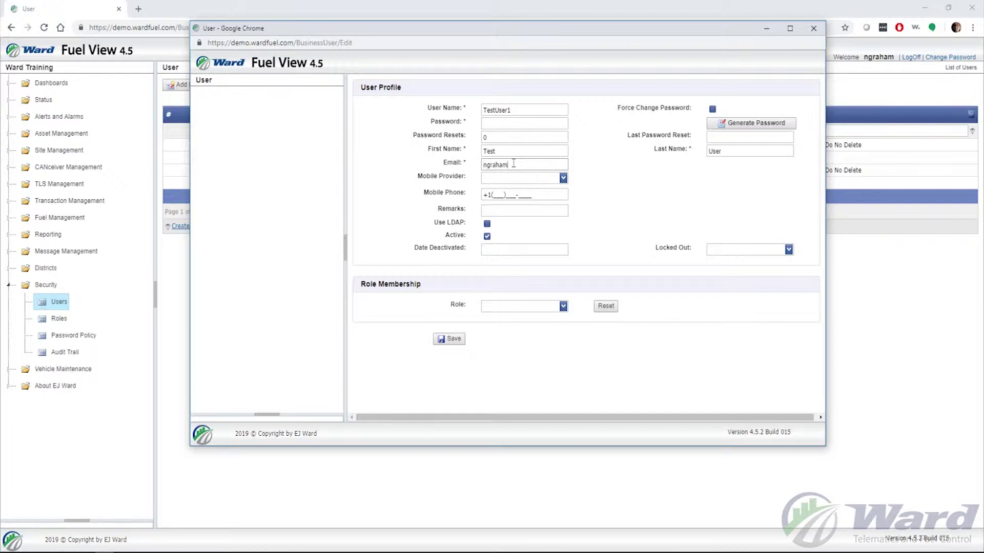
Finish the e-mail entry and leave the Mobile Provider unselected
{"action": "left_click", "coordinate": [624, 183]}
{"action": "mouse_move", "coordinate": [564, 179]}
{"action": "left_click", "coordinate": [563, 179]}
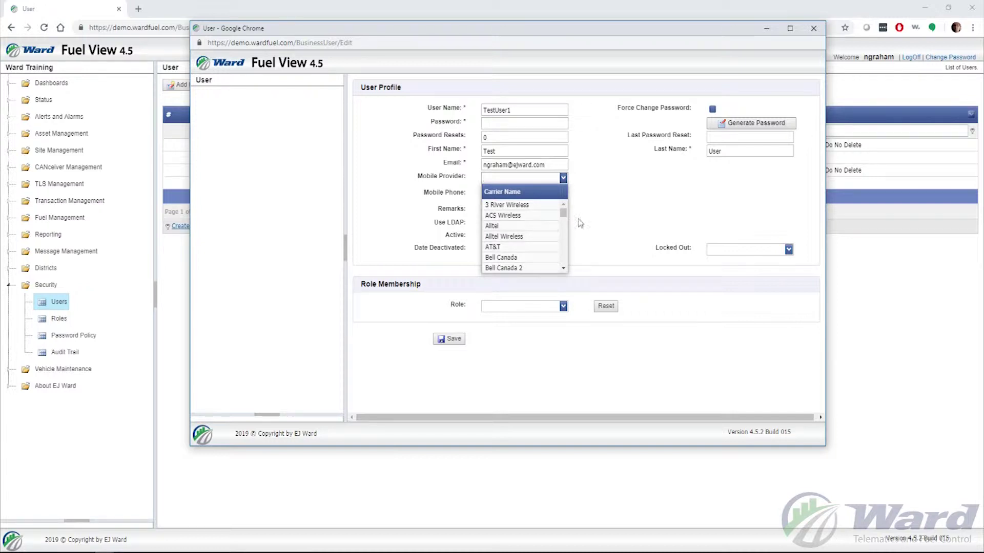
{"action": "left_click", "coordinate": [613, 205]}
{"action": "left_click", "coordinate": [494, 193]}
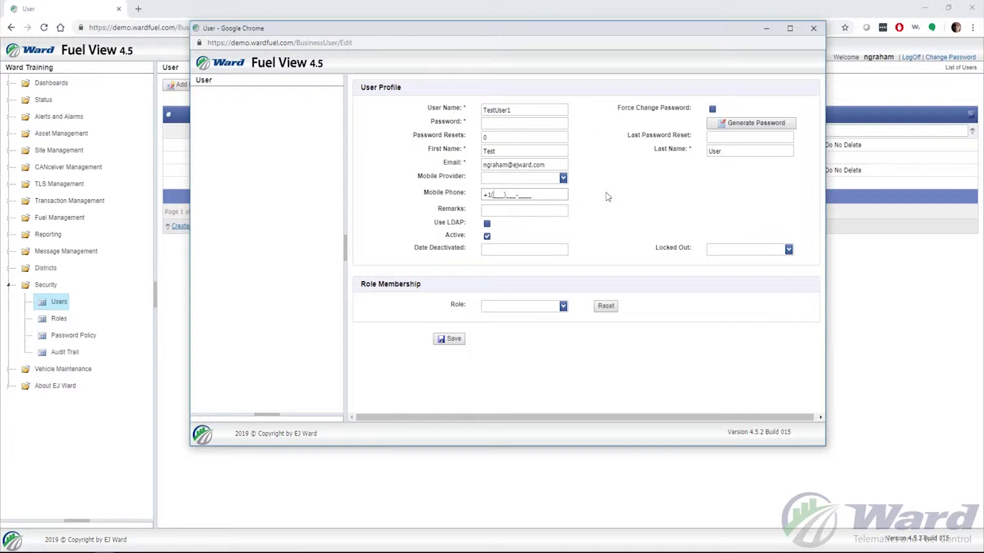
Enter the remark 'Test User' and leave Use LDAP unchecked
{"action": "left_click", "coordinate": [514, 210]}
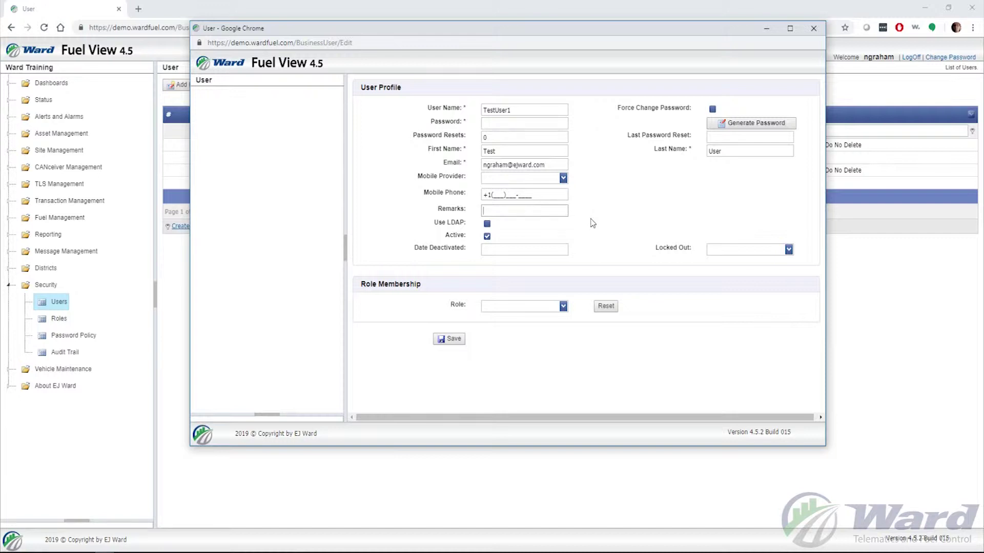
{"action": "type", "text": "Test User"}
{"action": "left_click", "coordinate": [487, 224]}
{"action": "left_click", "coordinate": [487, 224]}
{"action": "left_click", "coordinate": [563, 308]}
Assign the Reporter role and generate a password for TestUser1
{"action": "scroll", "coordinate": [540, 345], "scroll_direction": "down", "scroll_amount": 2}
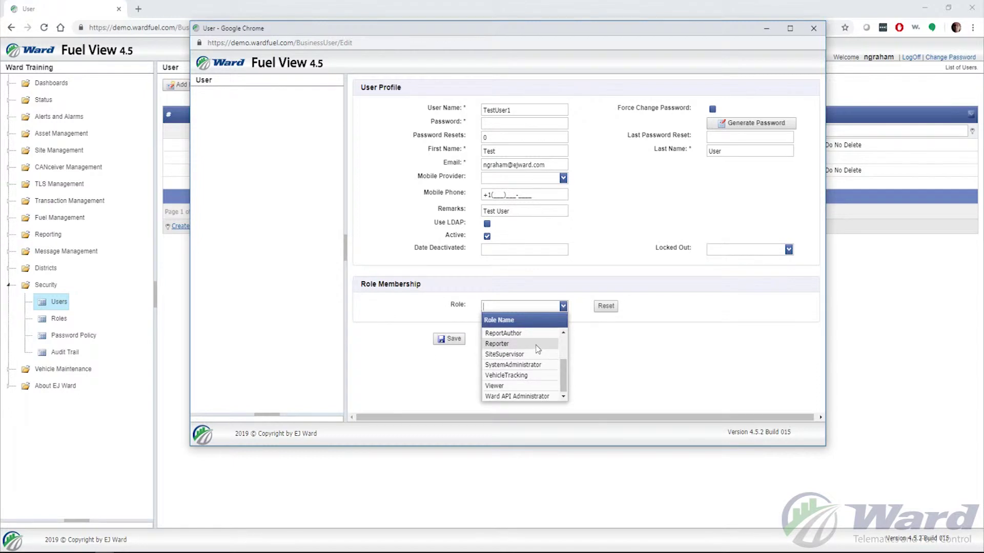
{"action": "left_click", "coordinate": [534, 344]}
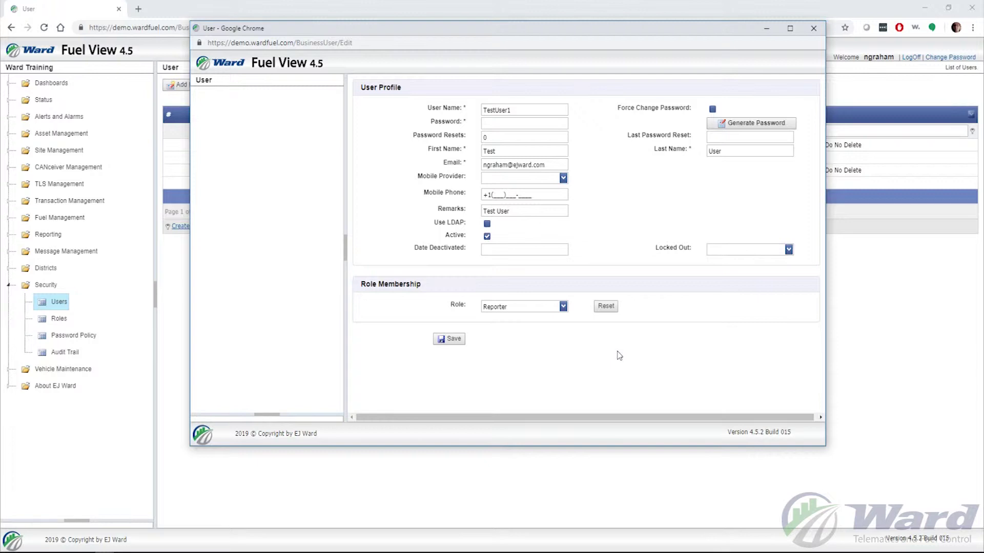
{"action": "left_click", "coordinate": [728, 127]}
Save the TestUser1 record and acknowledge the Saved Successfully message
{"action": "left_click", "coordinate": [453, 340]}
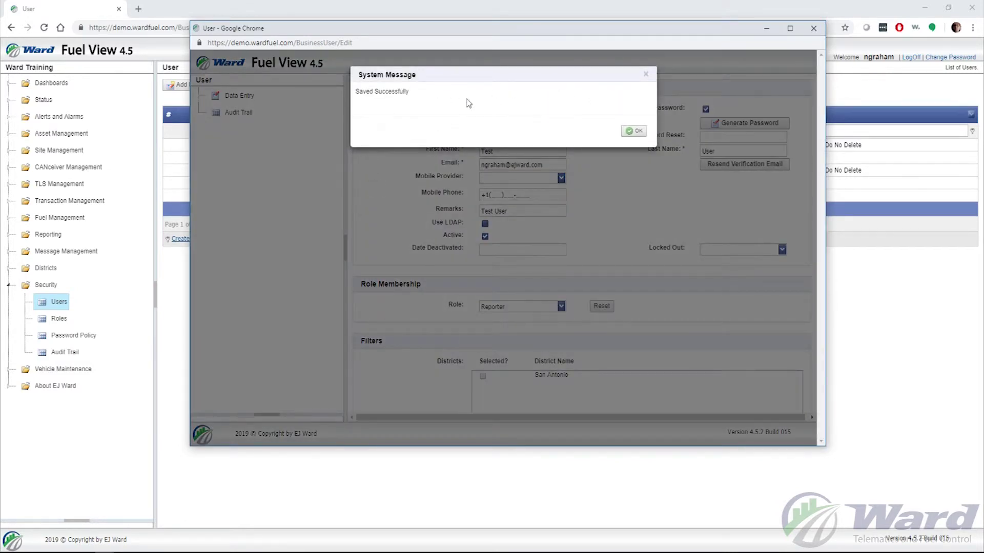
{"action": "left_click", "coordinate": [634, 131]}
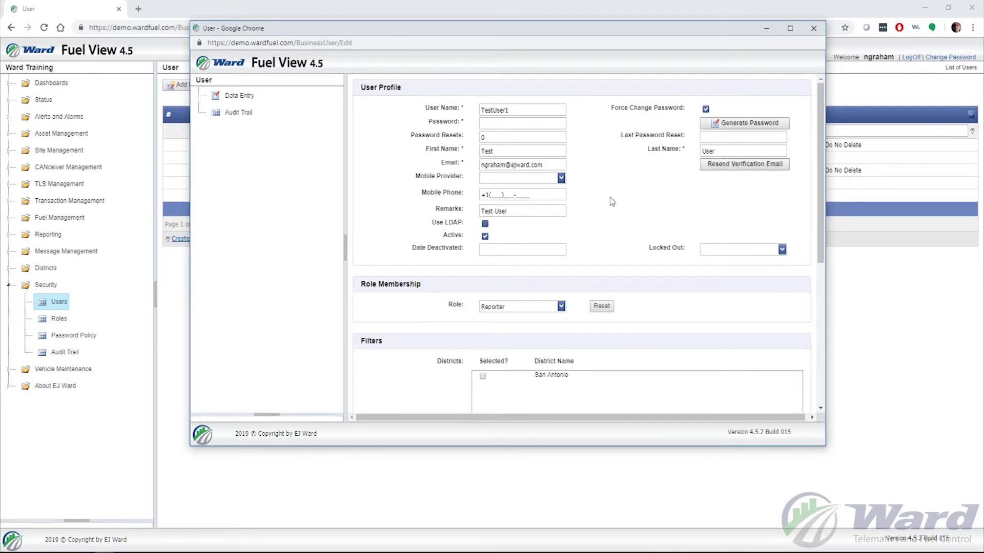
{"action": "scroll", "coordinate": [612, 201], "scroll_direction": "down", "scroll_amount": 3}
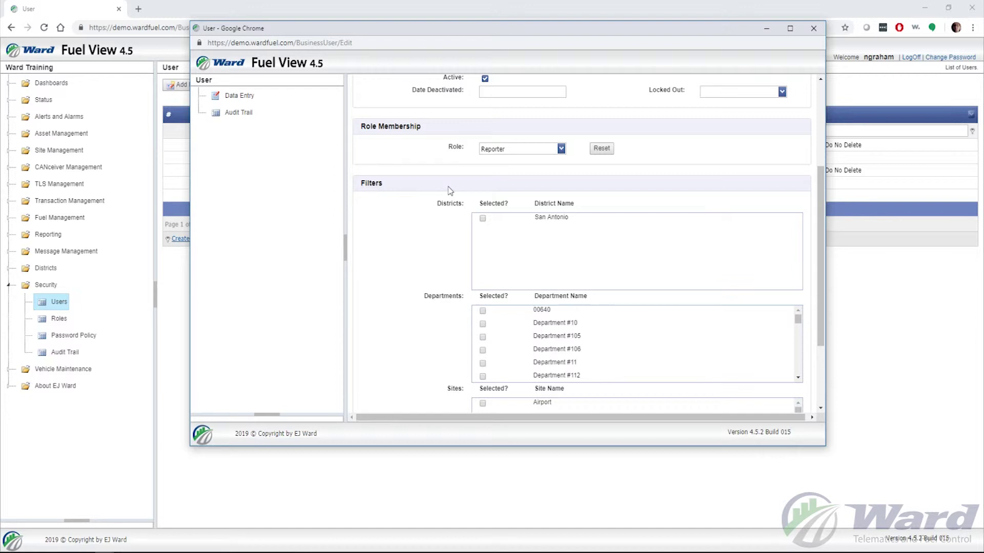
Leave the Department #10 filter unchecked and close the TestUser1 edit window
{"action": "scroll", "coordinate": [413, 217], "scroll_direction": "down", "scroll_amount": 1}
{"action": "scroll", "coordinate": [410, 220], "scroll_direction": "down", "scroll_amount": 1}
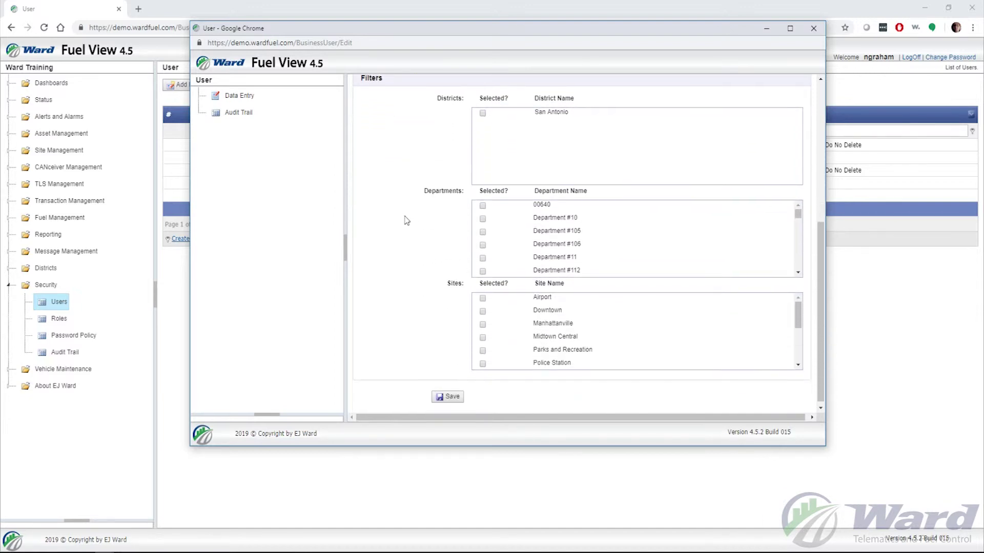
{"action": "left_click", "coordinate": [482, 219]}
{"action": "left_click", "coordinate": [482, 218]}
{"action": "scroll", "coordinate": [429, 322], "scroll_direction": "up", "scroll_amount": 3}
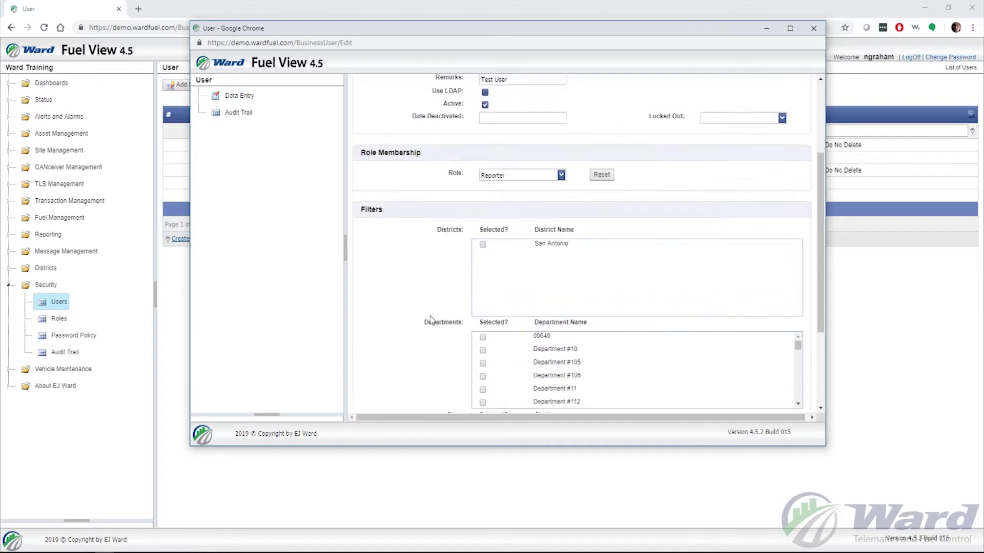
{"action": "scroll", "coordinate": [429, 322], "scroll_direction": "up", "scroll_amount": 3}
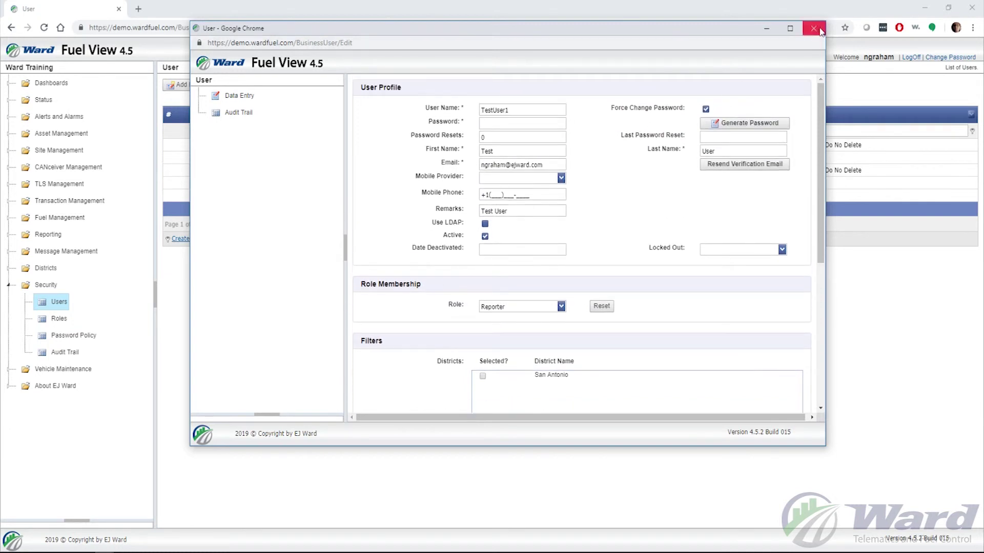
{"action": "left_click", "coordinate": [817, 35]}
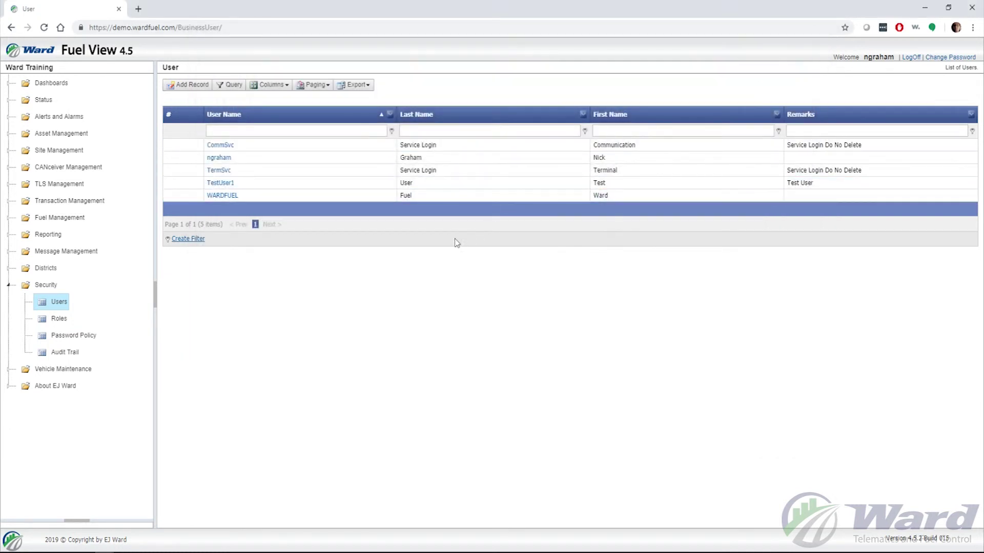
{"action": "left_click", "coordinate": [218, 159]}
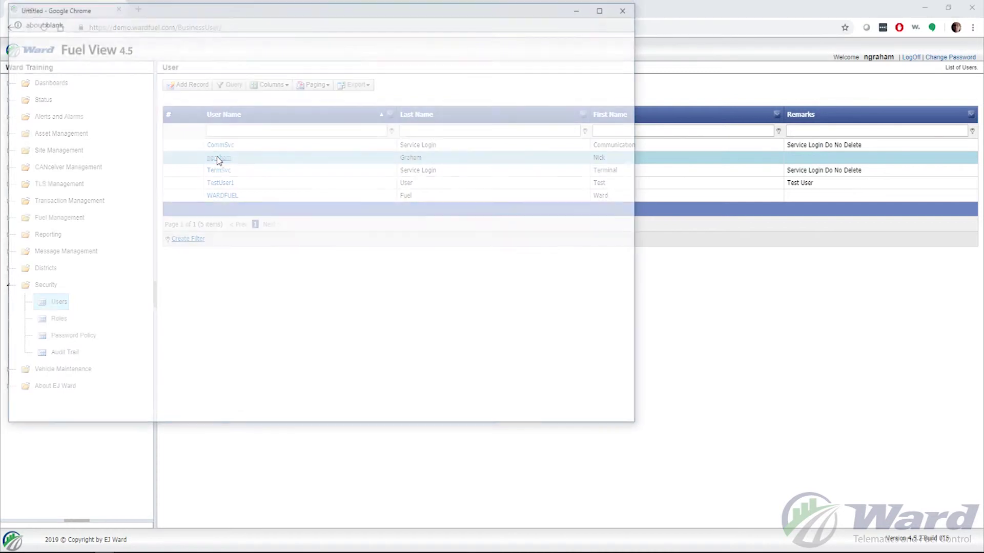
{"action": "left_click_drag", "start_coordinate": [412, 13], "coordinate": [680, 25]}
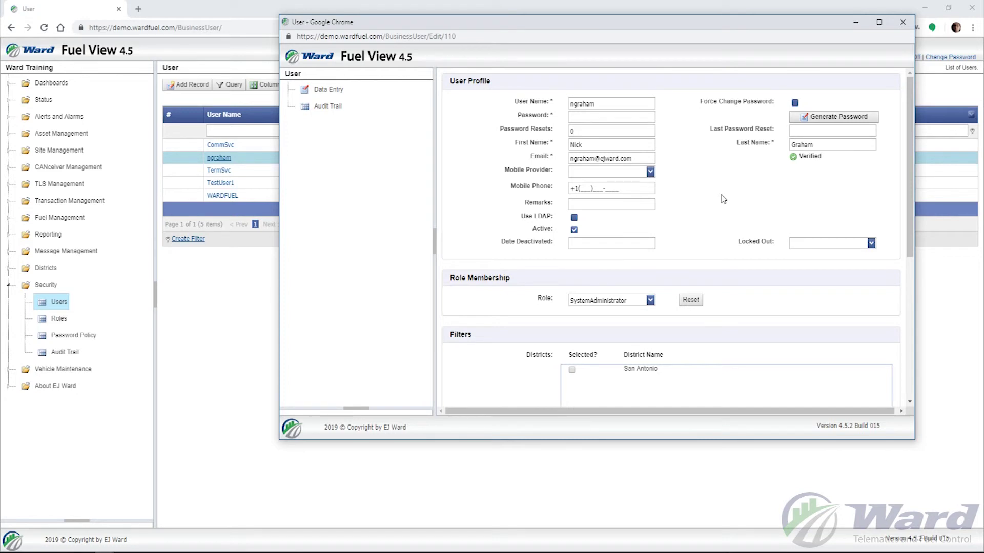
{"action": "left_click", "coordinate": [802, 117]}
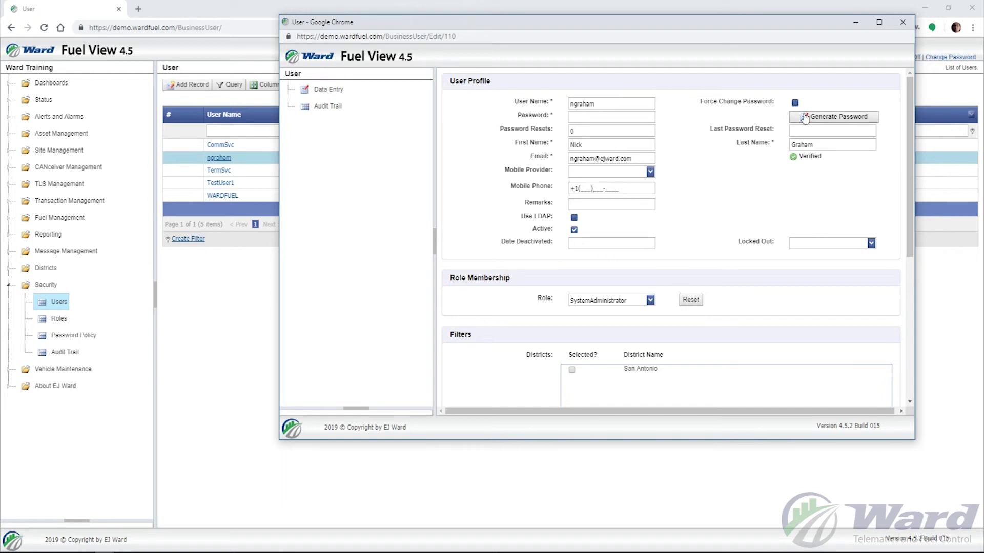
{"action": "left_click", "coordinate": [795, 103]}
{"action": "left_click", "coordinate": [795, 103]}
{"action": "left_click", "coordinate": [795, 103]}
{"action": "scroll", "coordinate": [726, 136], "scroll_direction": "down", "scroll_amount": 5}
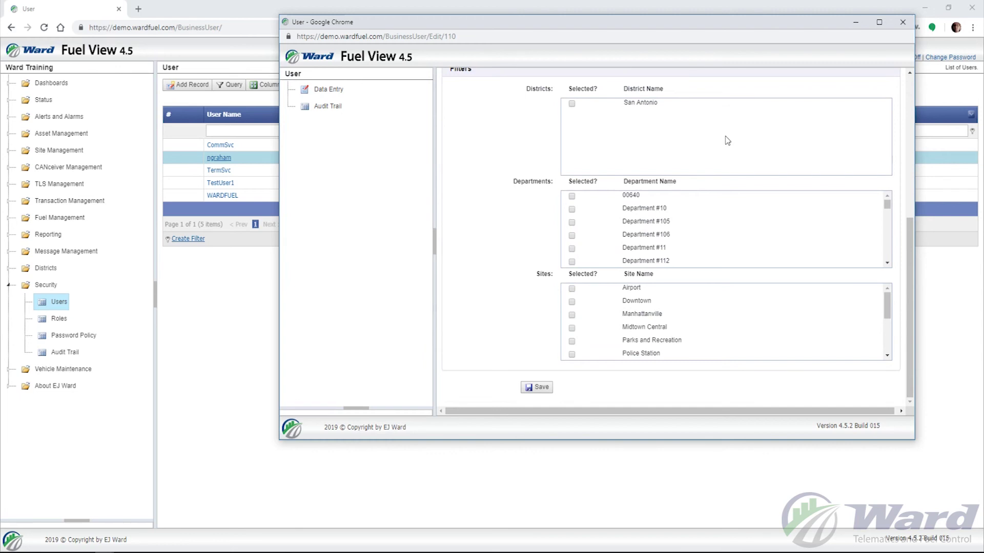
{"action": "scroll", "coordinate": [676, 344], "scroll_direction": "up", "scroll_amount": 5}
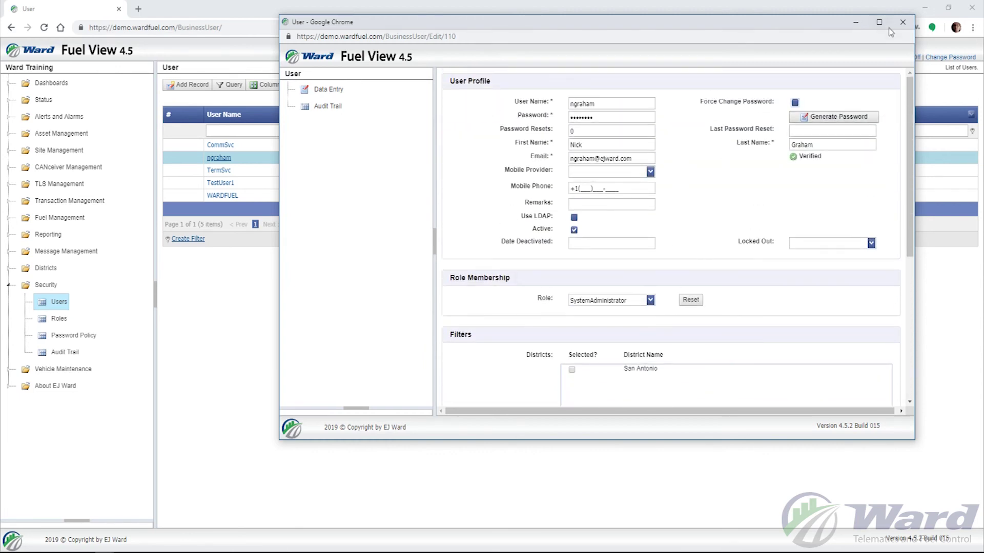
{"action": "left_click", "coordinate": [903, 22]}
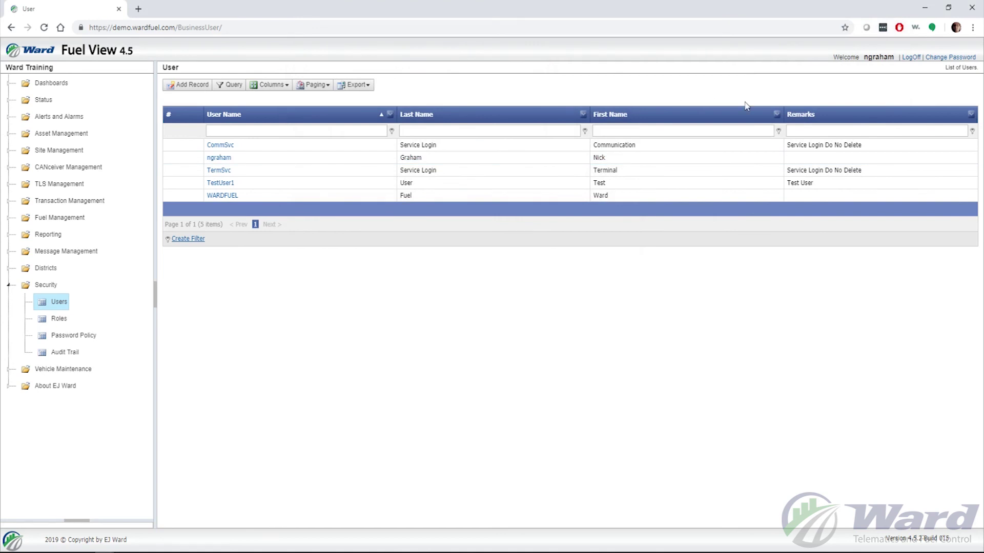